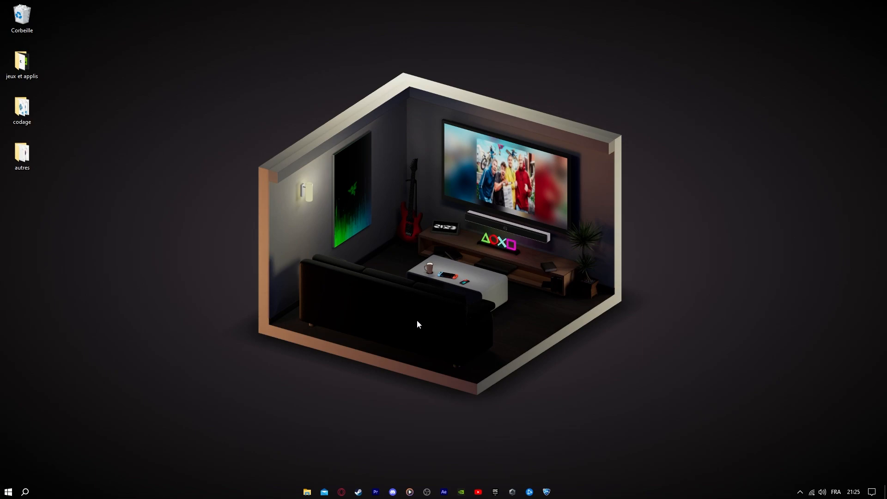
- Open the advanced firewall settings from Windows Security's network protection page and maximize the window
click(800, 492)
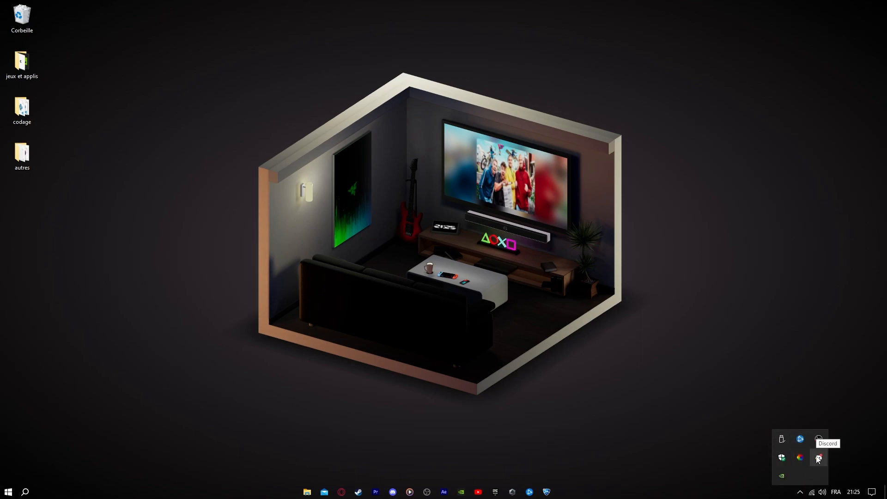
click(781, 458)
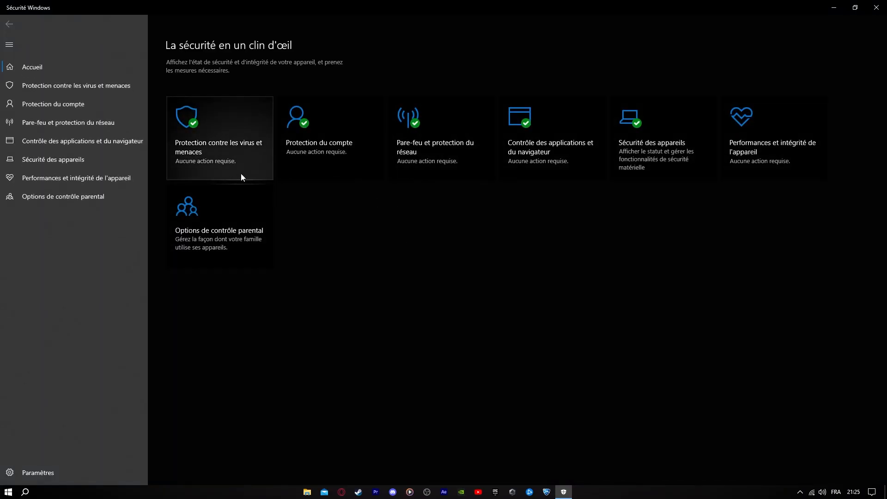
click(61, 123)
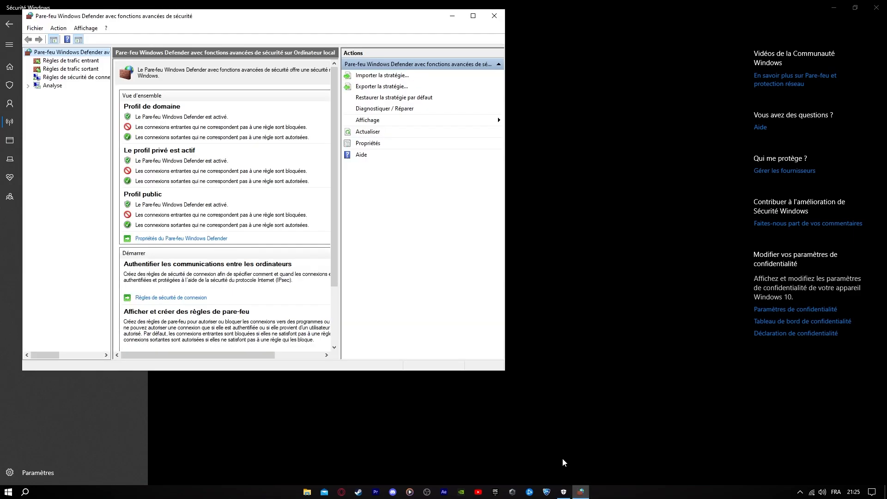
click(472, 18)
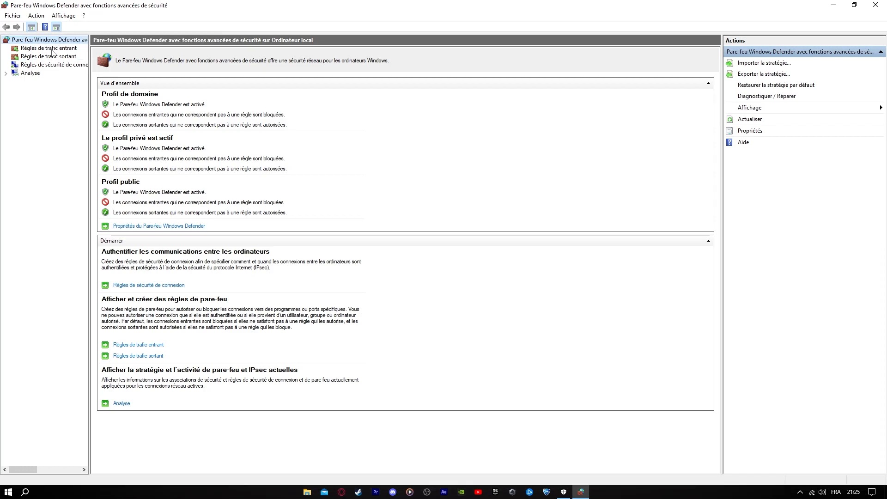
- Start a new inbound rule of type Programme that applies to a specific program path
click(50, 48)
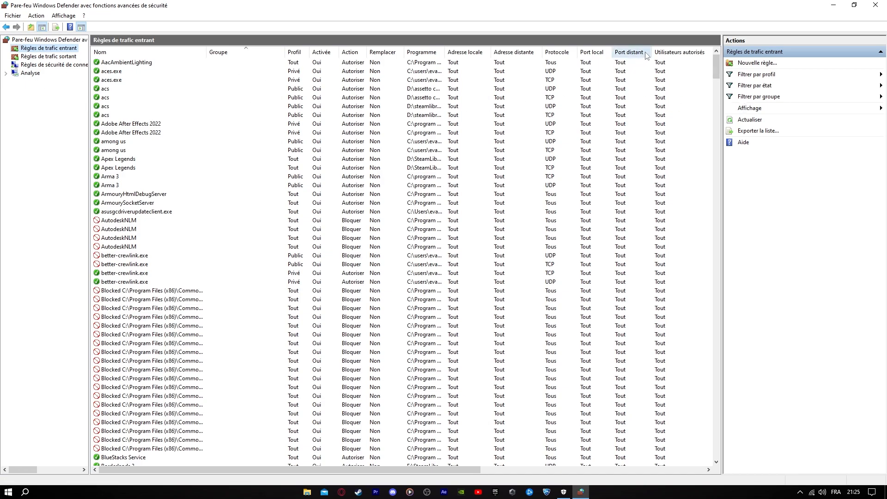
click(754, 66)
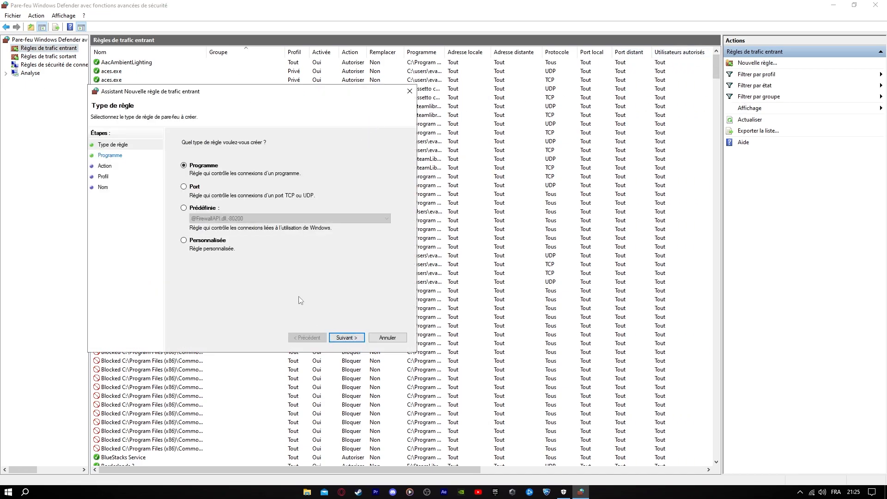
click(343, 338)
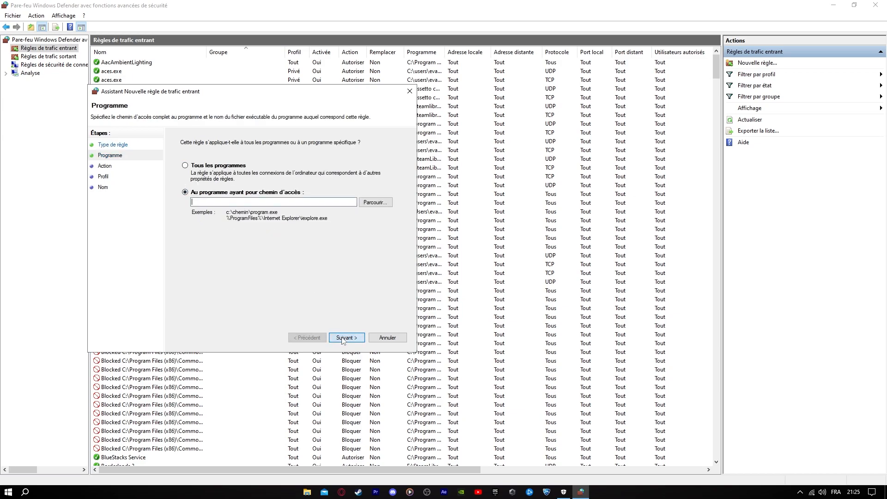
click(267, 193)
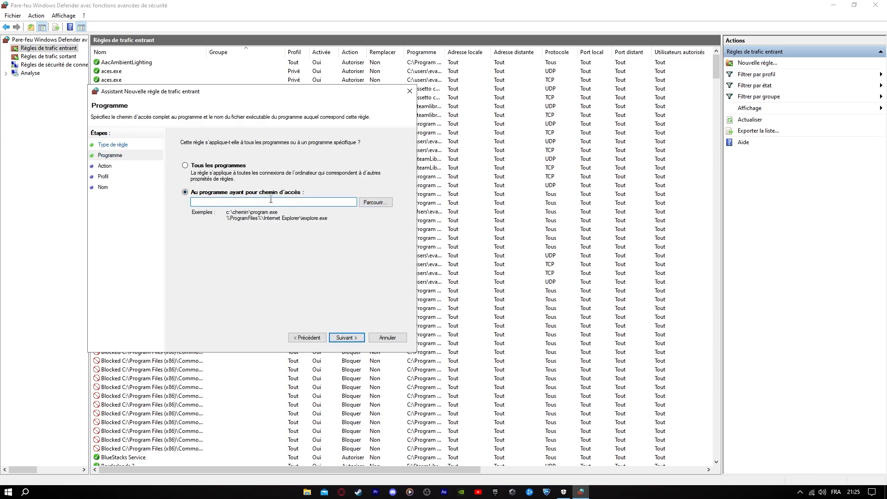
- Set the inbound rule's program path to E:\montages et applications\photoshop\Photoshop.exe
click(374, 202)
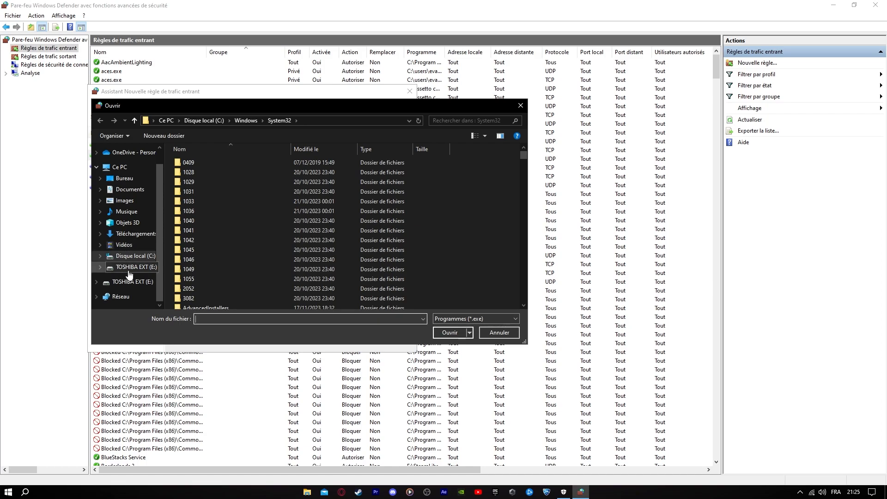
click(132, 267)
double_click(242, 240)
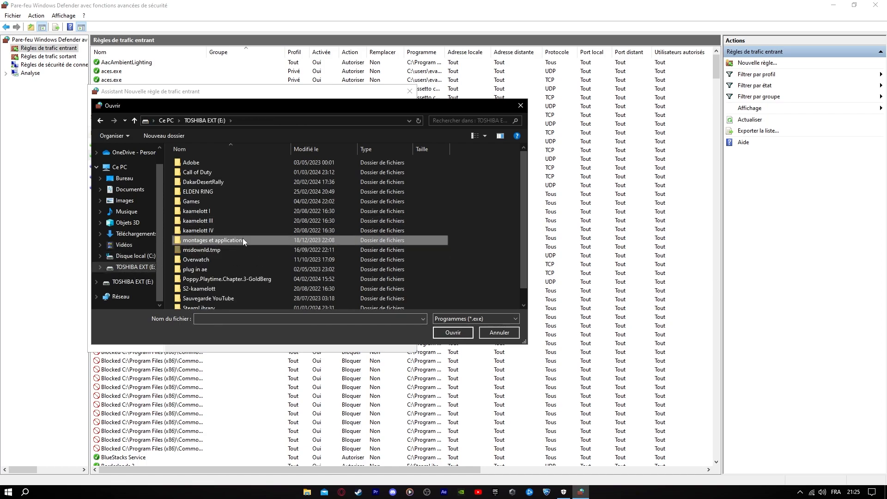
double_click(212, 201)
scroll(212, 201, down, 2)
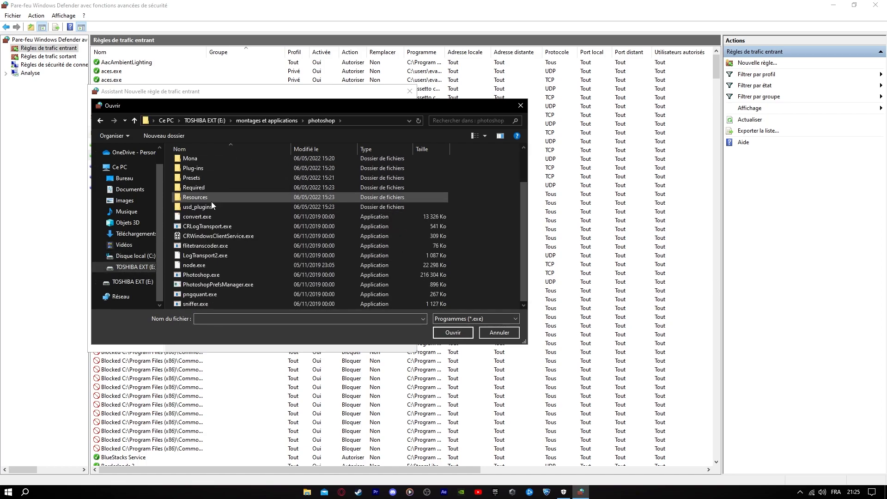
click(209, 275)
click(441, 332)
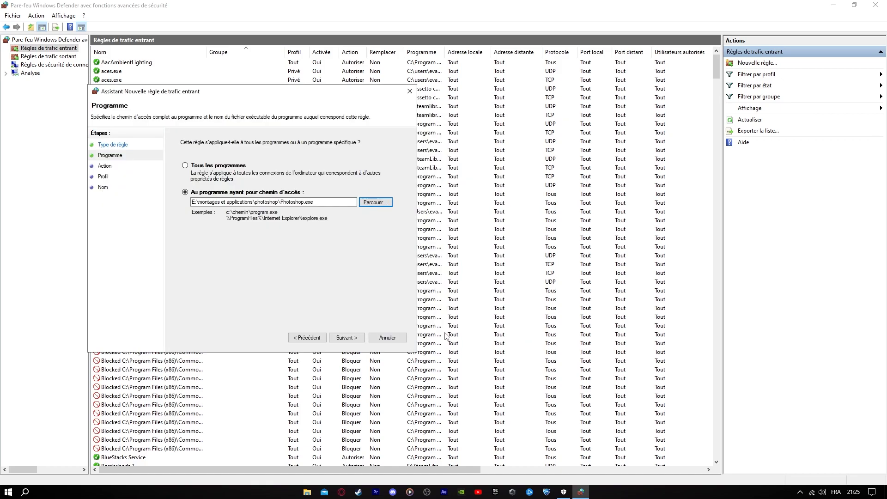
click(25, 492)
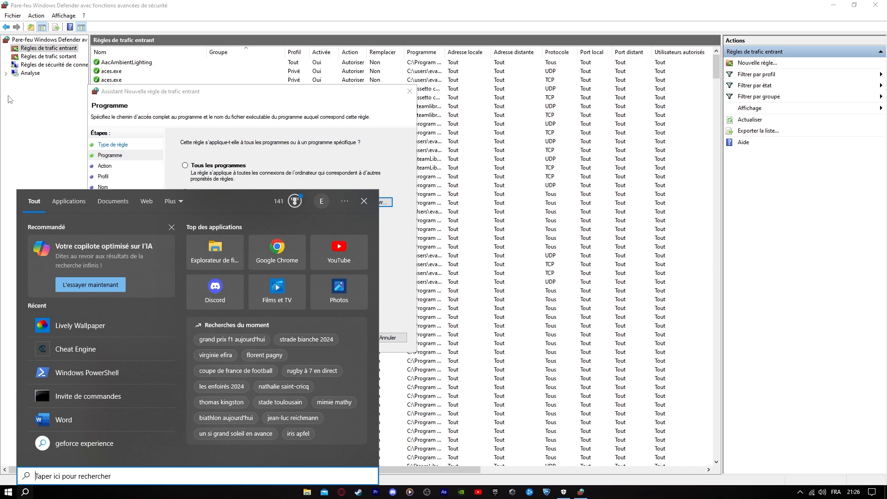
click(31, 136)
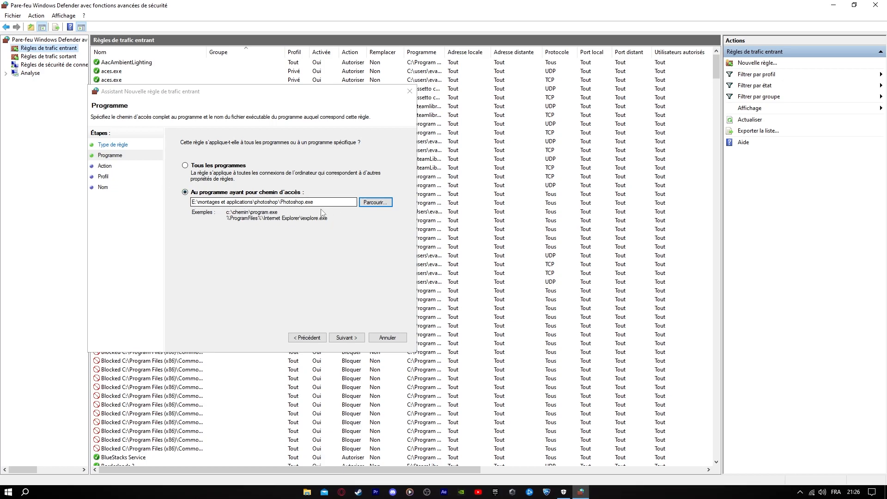
- Make the inbound rule block the connection for the Domaine, Privé and Public profiles, and save it as "photoshop"
click(346, 337)
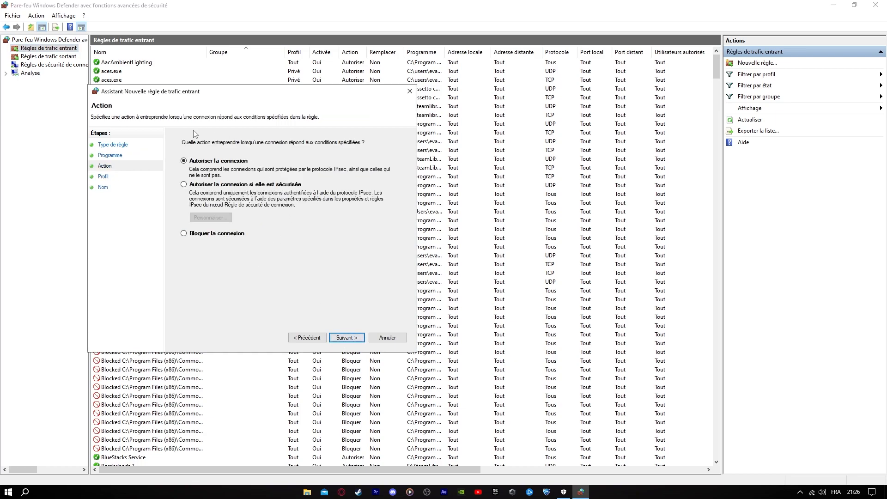
click(184, 235)
click(346, 337)
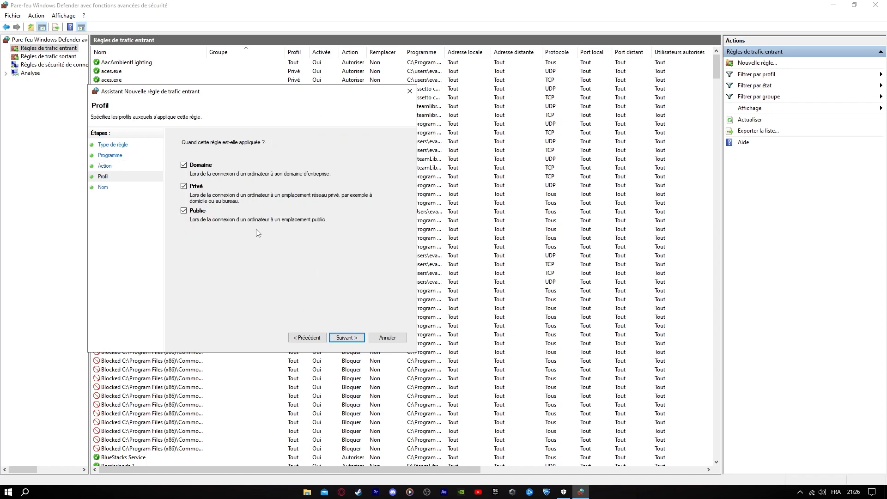
click(345, 339)
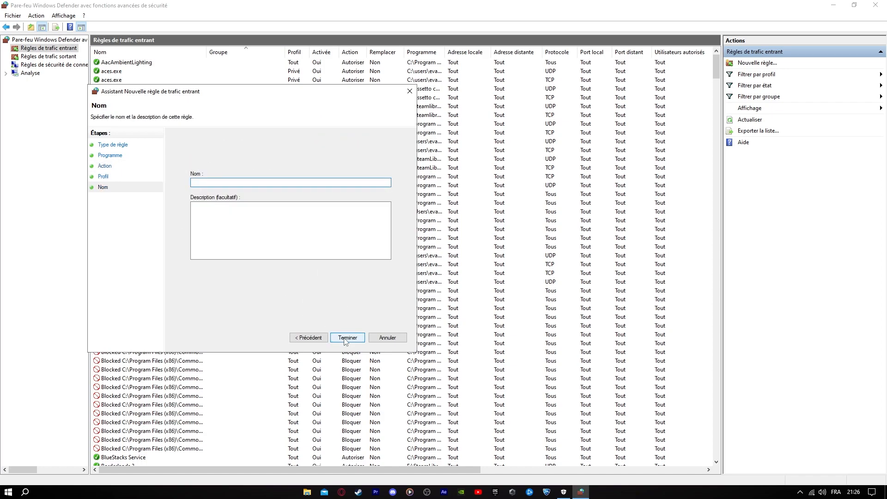
text(photo)
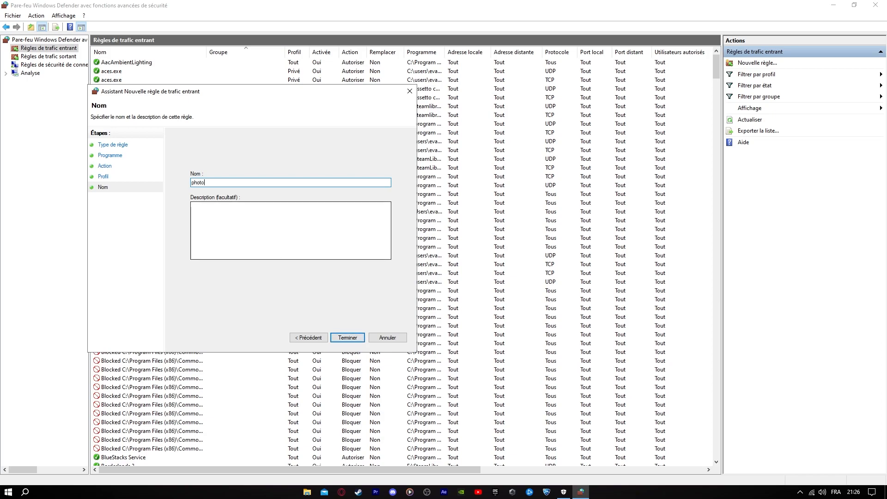
text(shop)
key(Return)
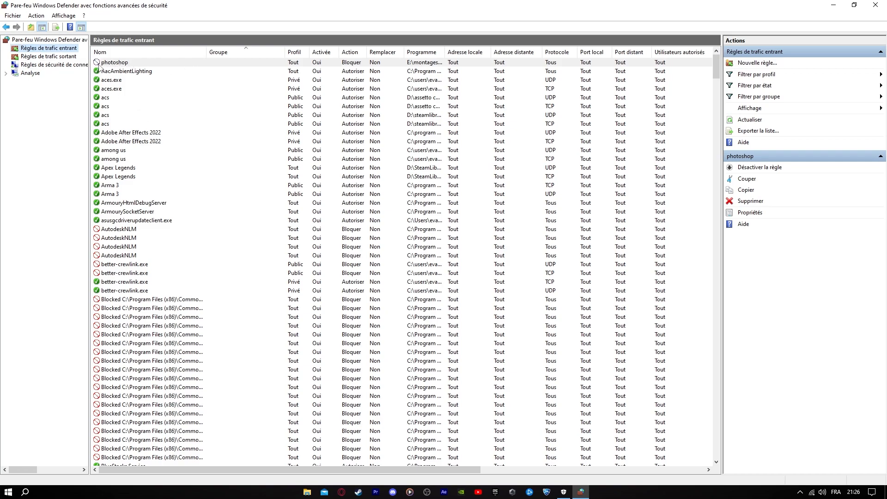
- Start a new outbound program rule targeting E:\montages et applications\photoshop\Photoshop.exe
click(46, 56)
click(757, 63)
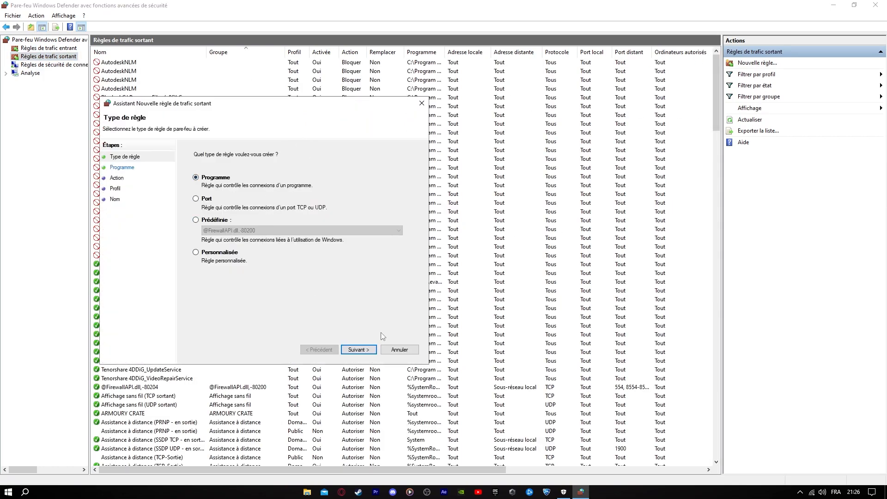
click(358, 350)
click(387, 216)
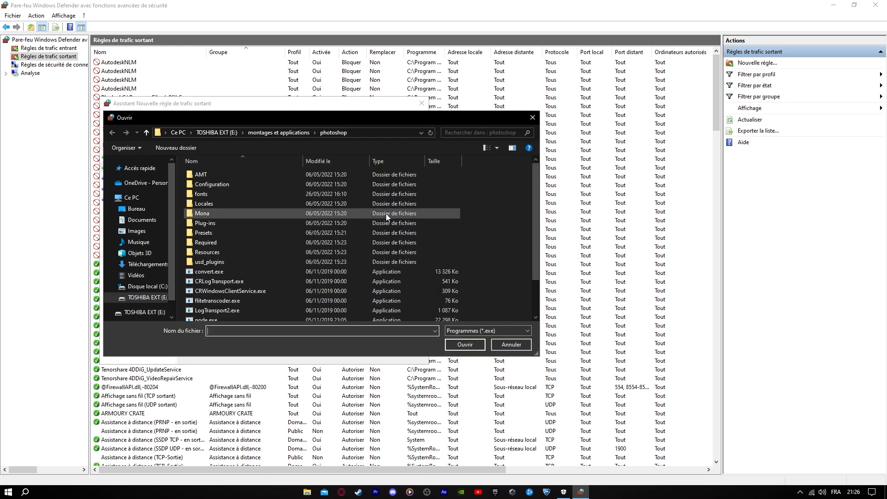
scroll(268, 248, down, 2)
click(213, 286)
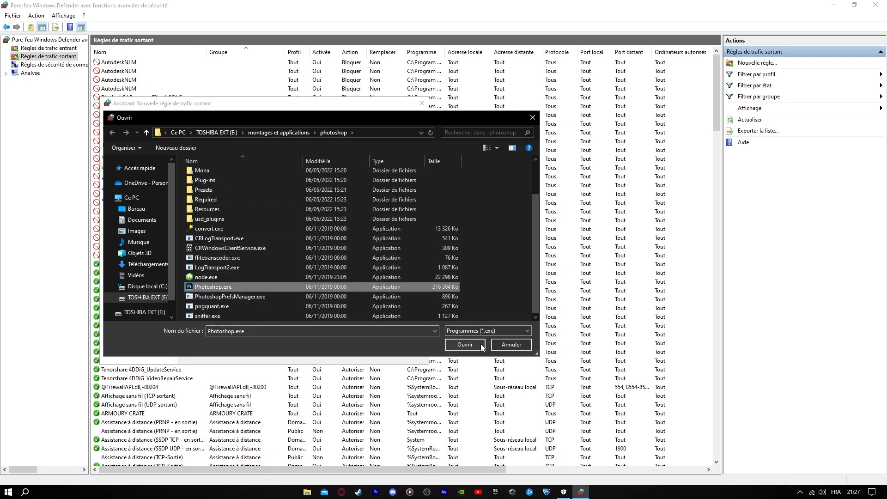
click(465, 344)
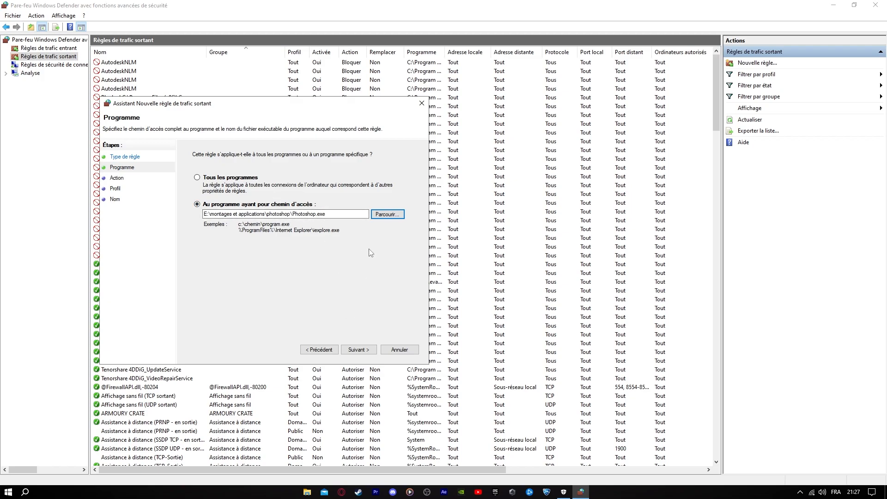
- Make the outbound rule block the connection for the Domaine, Privé and Public profiles, and save it as "photoshop"
click(369, 350)
click(196, 246)
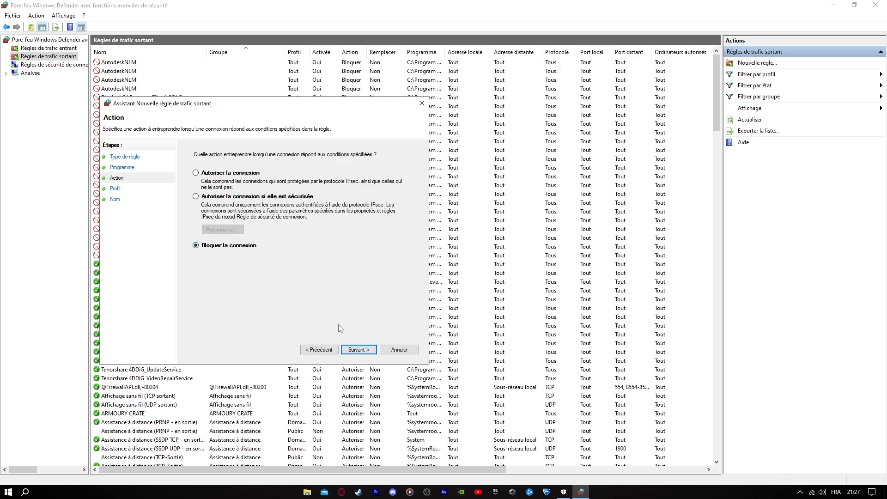
click(359, 350)
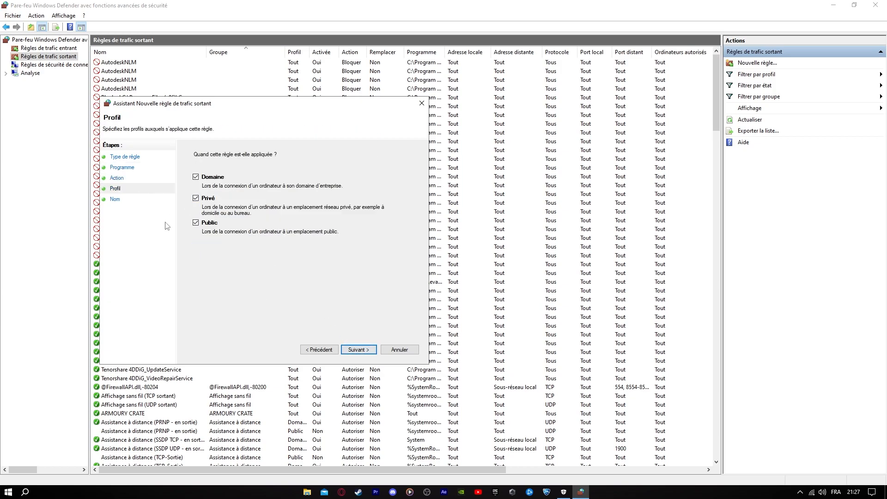
click(360, 350)
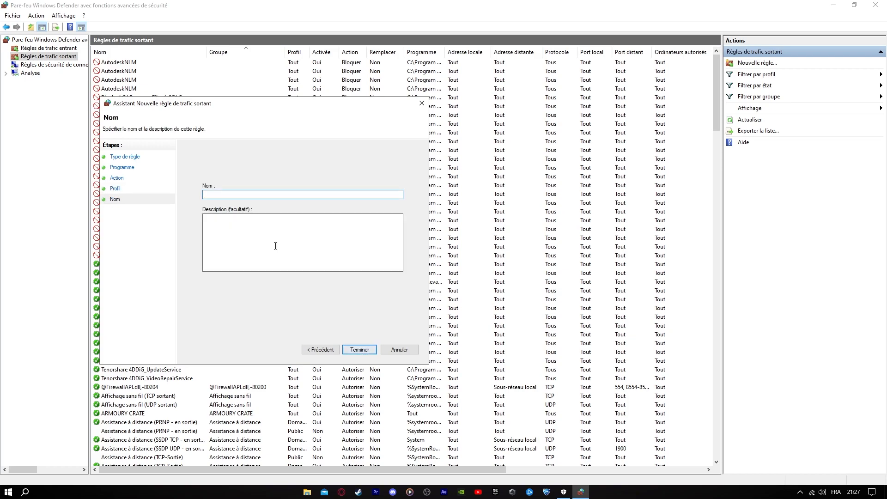
text(photoshop)
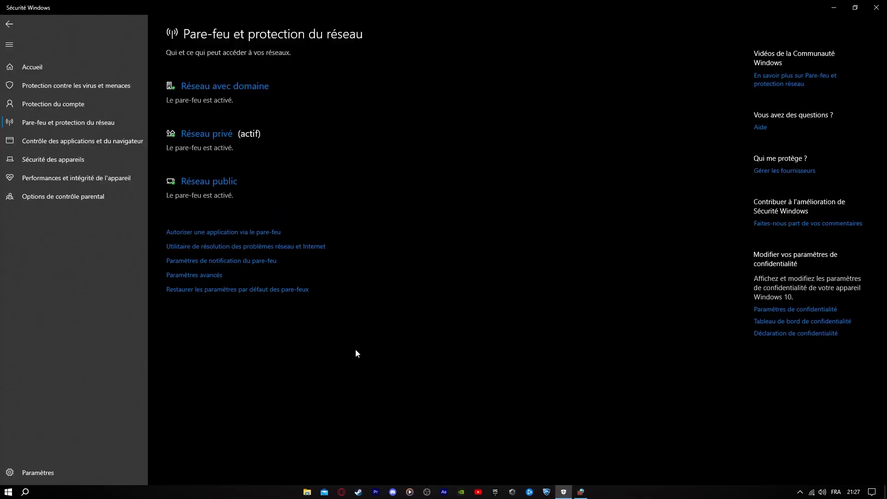
- Review the inbound and outbound rule lists for the photoshop entries and close the firewall window
click(581, 492)
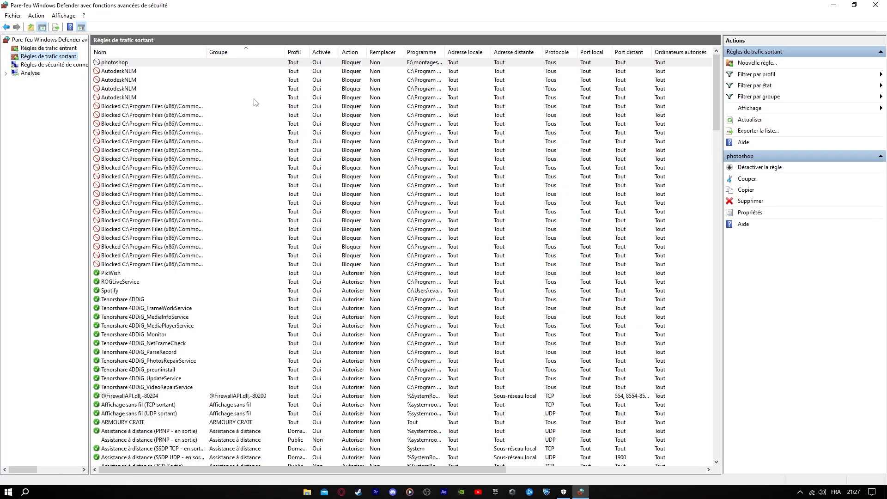
click(57, 49)
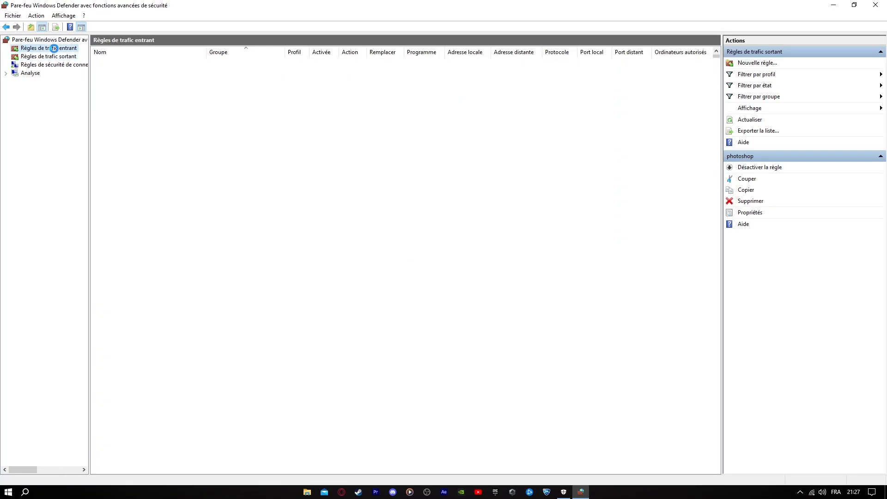
click(60, 57)
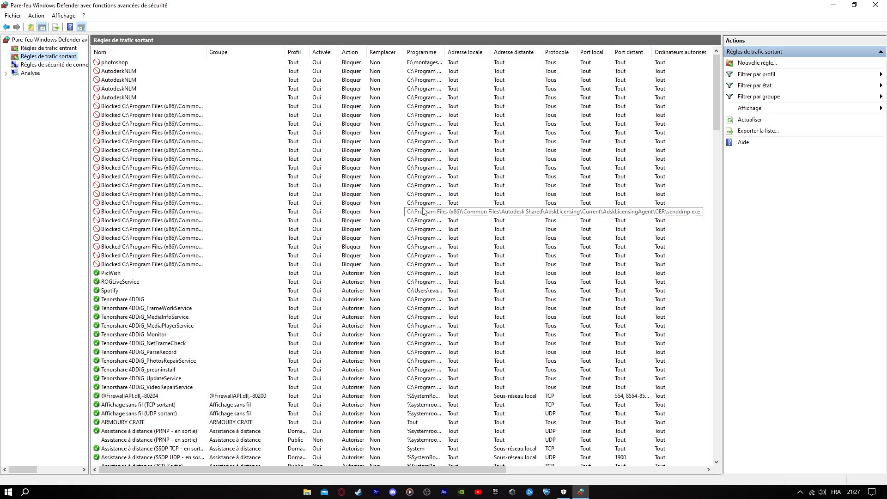
click(875, 5)
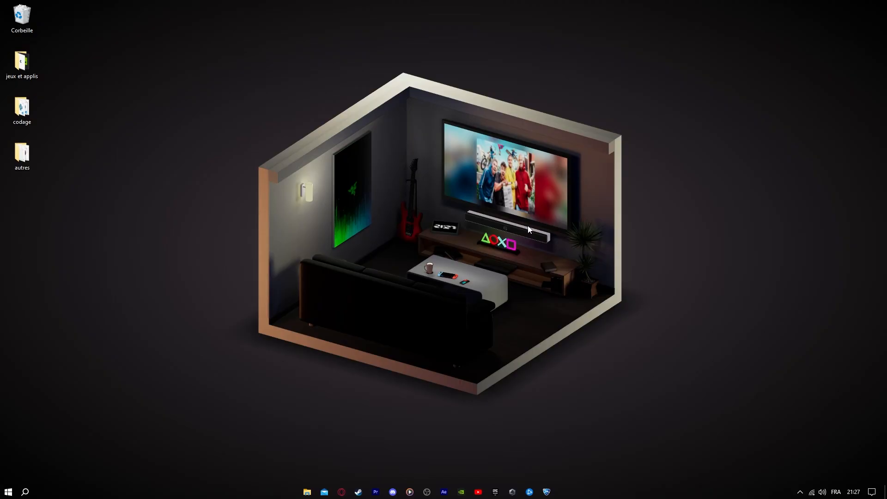